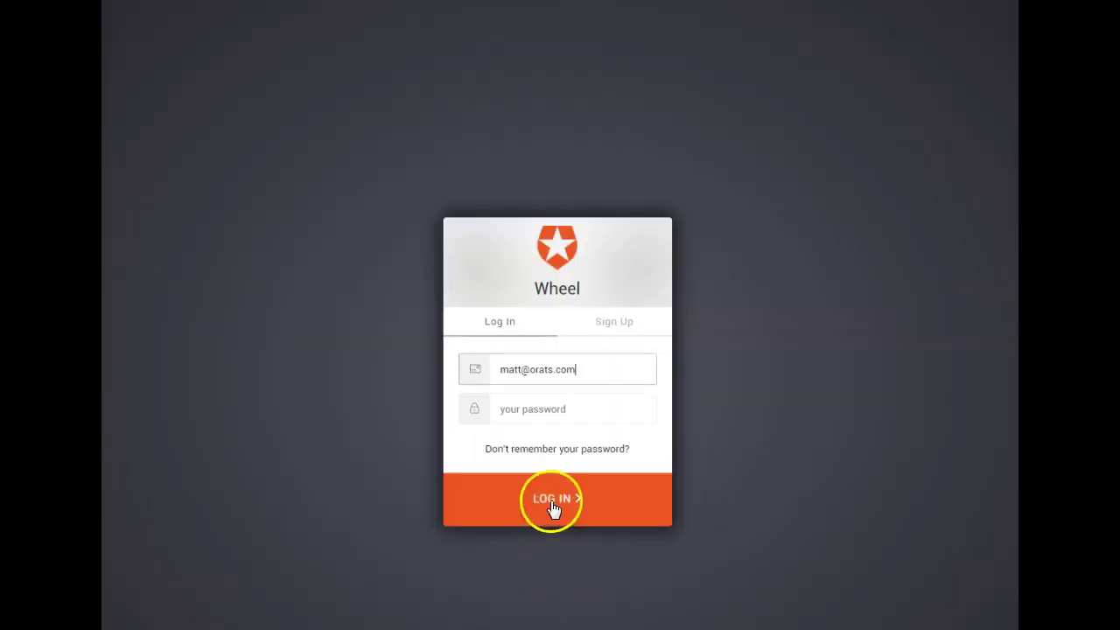
Step: Log in to ORATS Wheel with the autofilled password and open the My Backtests list
{"action": "left_click", "coordinate": [538, 415]}
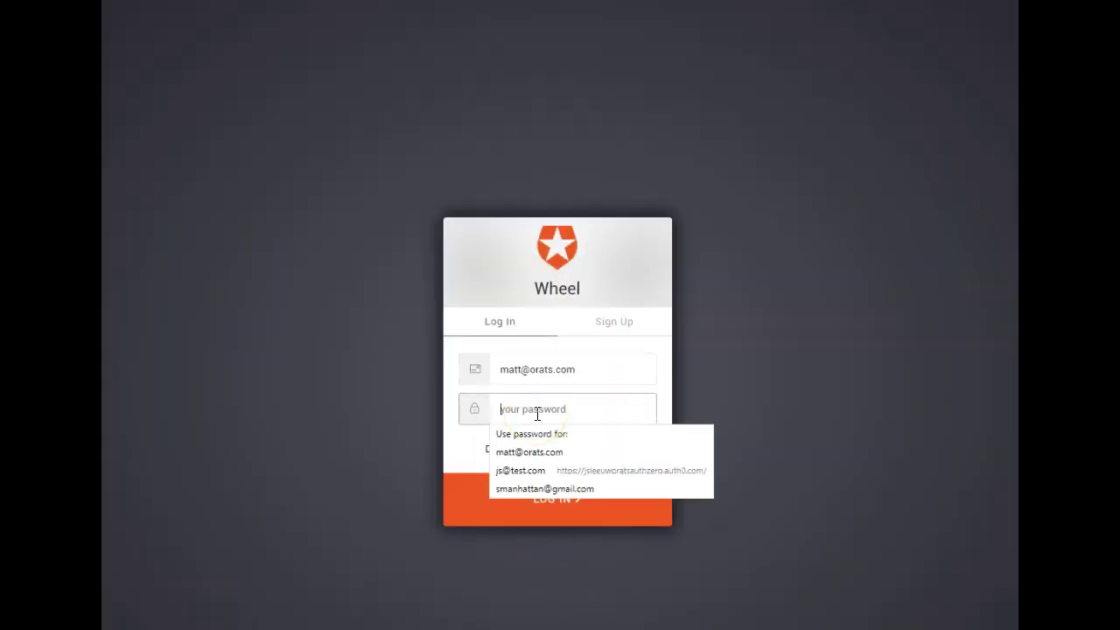
{"action": "left_click", "coordinate": [613, 322]}
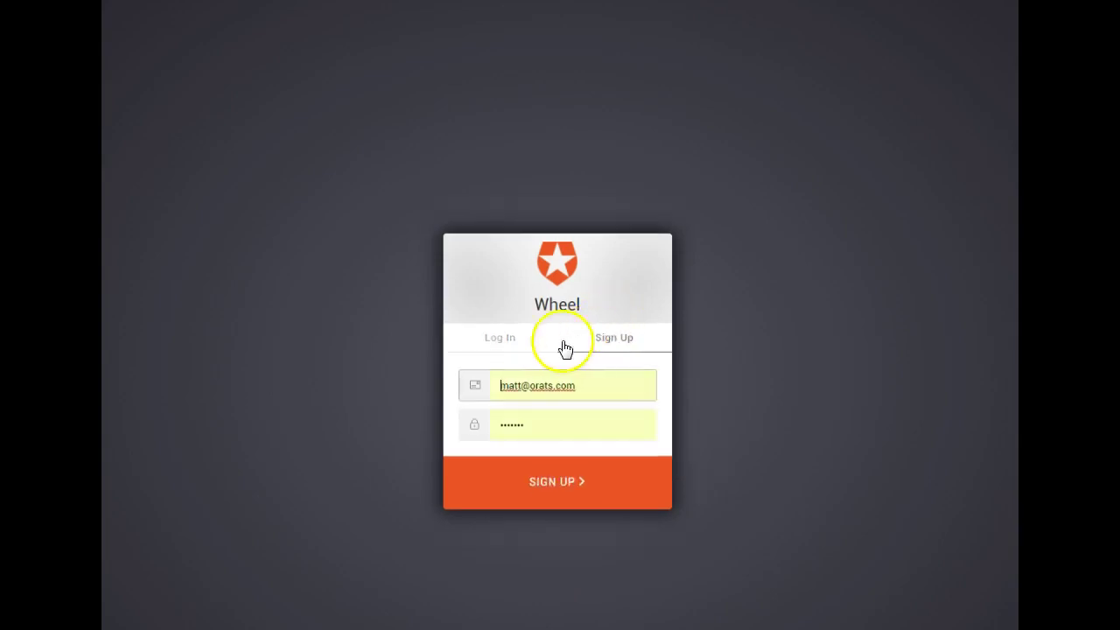
{"action": "left_click", "coordinate": [507, 344]}
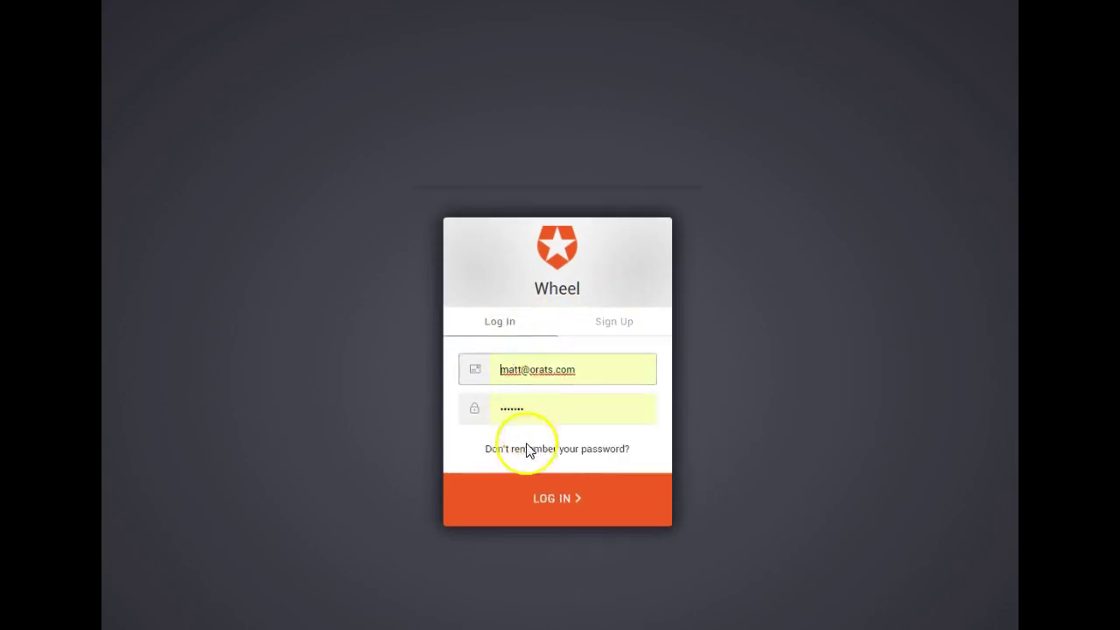
{"action": "left_click", "coordinate": [533, 495]}
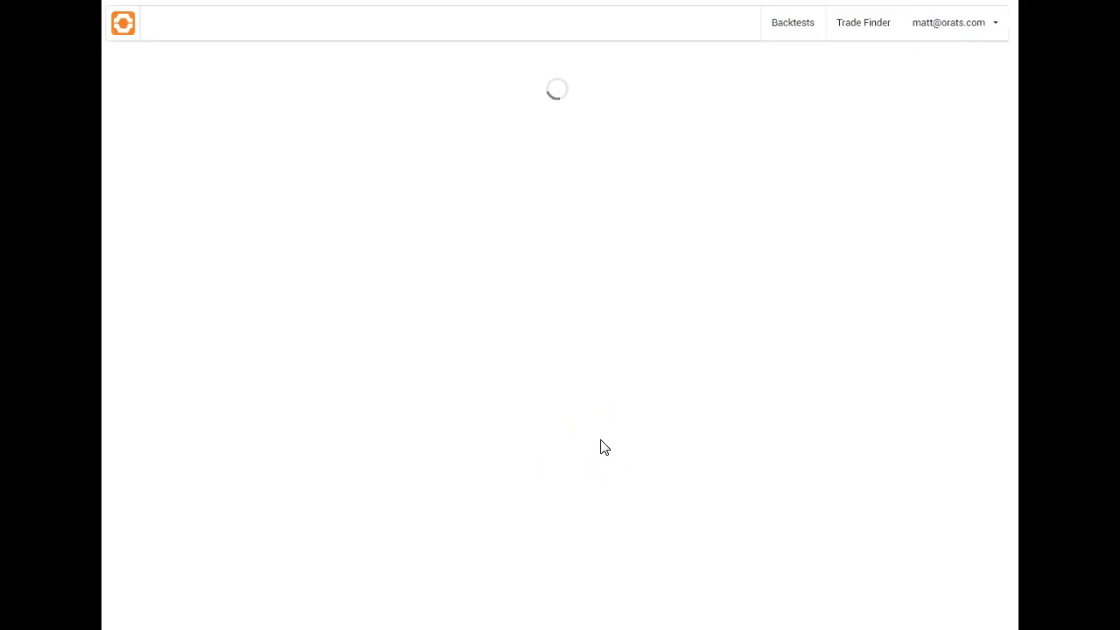
{"action": "left_click", "coordinate": [793, 26]}
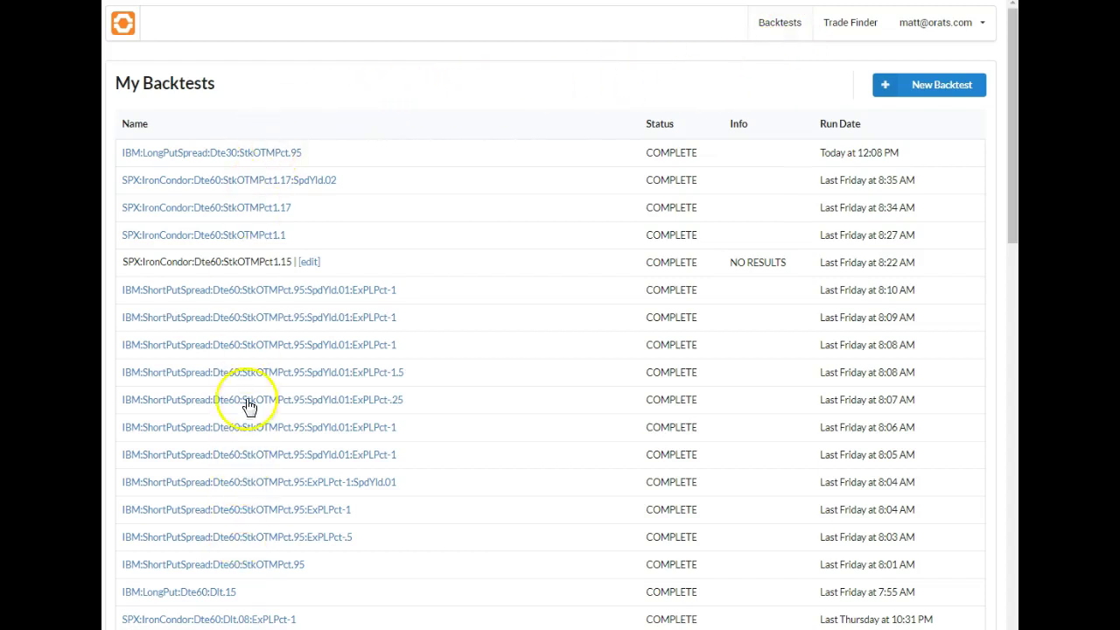
Step: Start a new backtest using the Short Put Spread strategy
{"action": "left_click", "coordinate": [921, 90]}
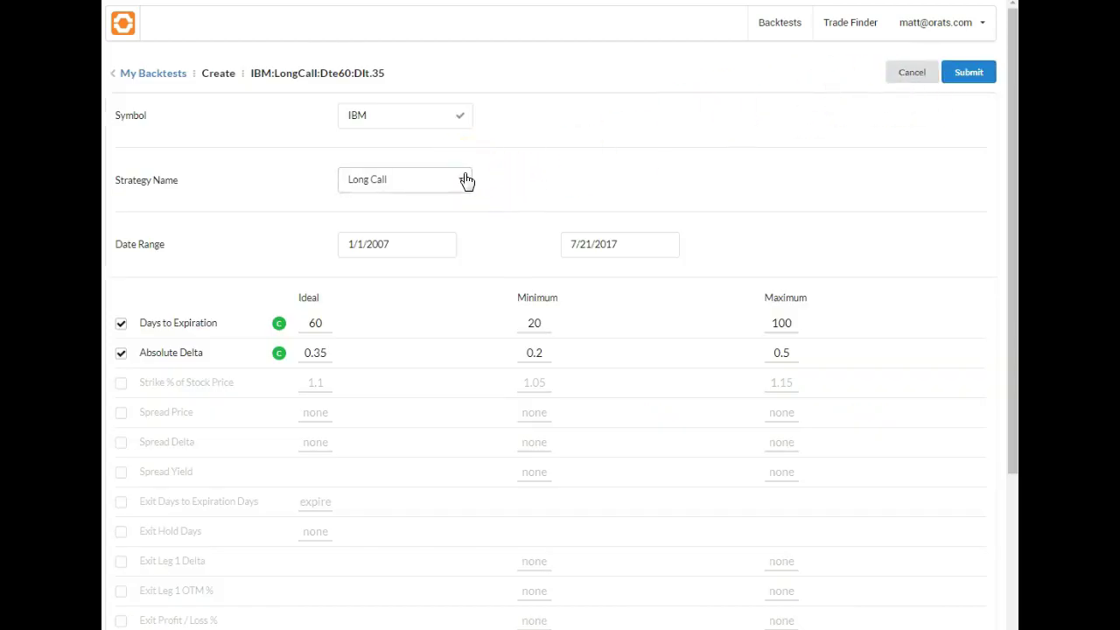
{"action": "left_click", "coordinate": [467, 179]}
{"action": "left_click_drag", "start_coordinate": [462, 223], "coordinate": [463, 235]}
{"action": "left_click", "coordinate": [415, 297]}
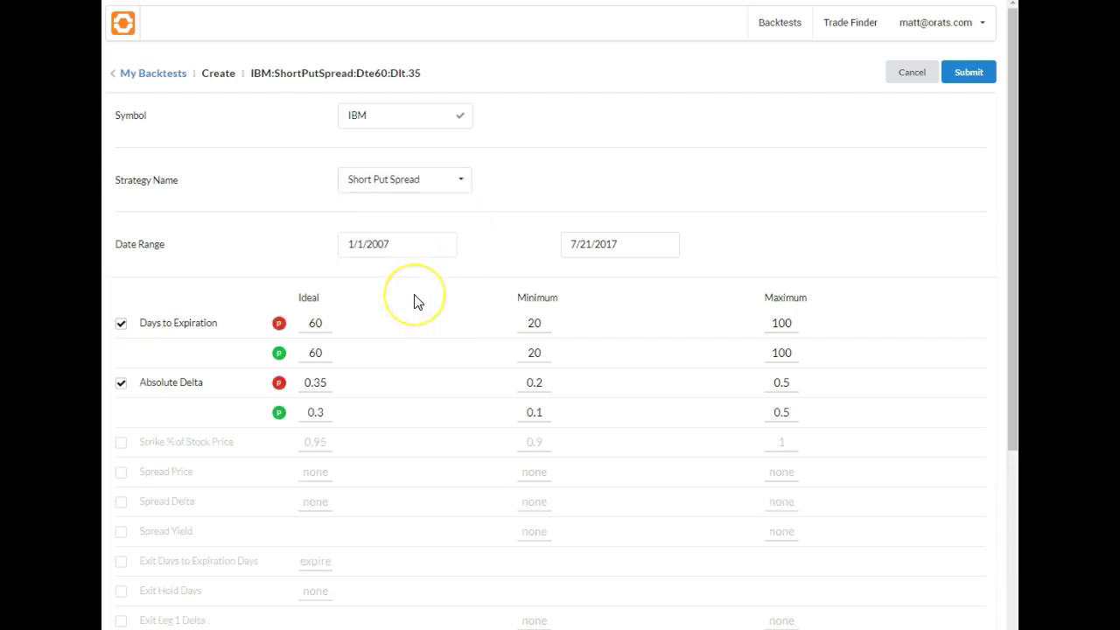
Step: Set ideal days to expiration to 30 and choose strikes by % of stock price
{"action": "left_click", "coordinate": [332, 325]}
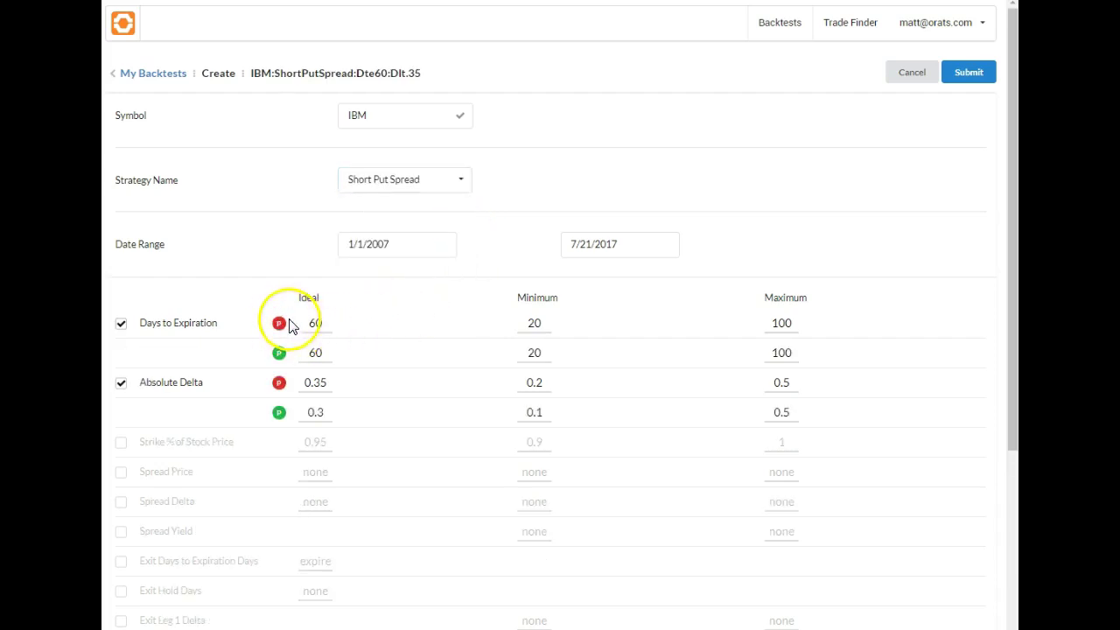
{"action": "double_click", "coordinate": [312, 326]}
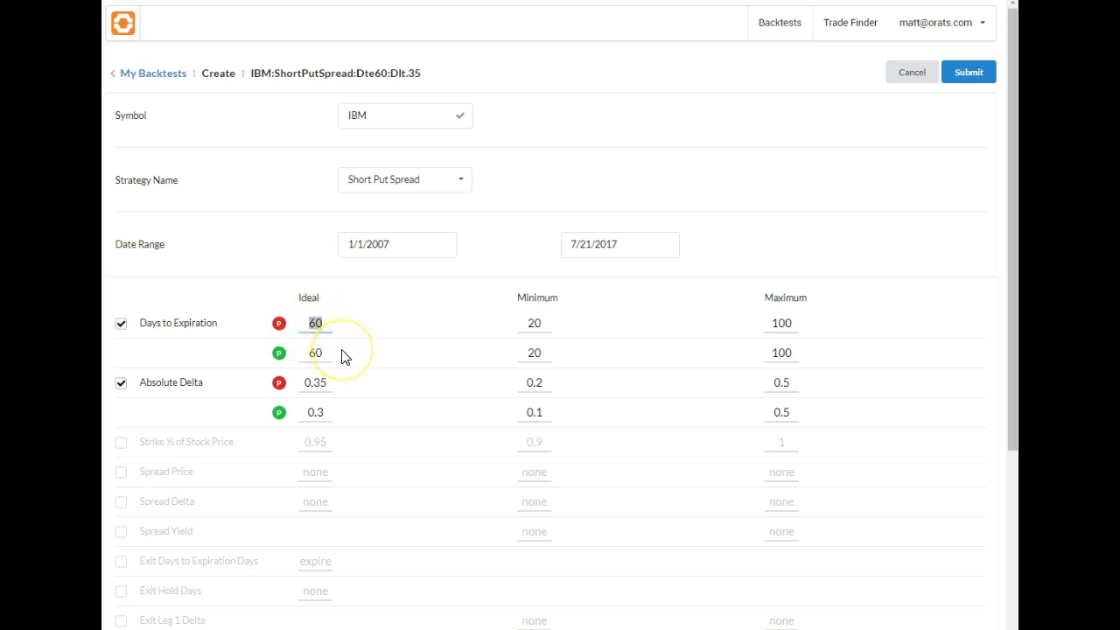
{"action": "type", "text": "30"}
{"action": "key", "text": "Tab"}
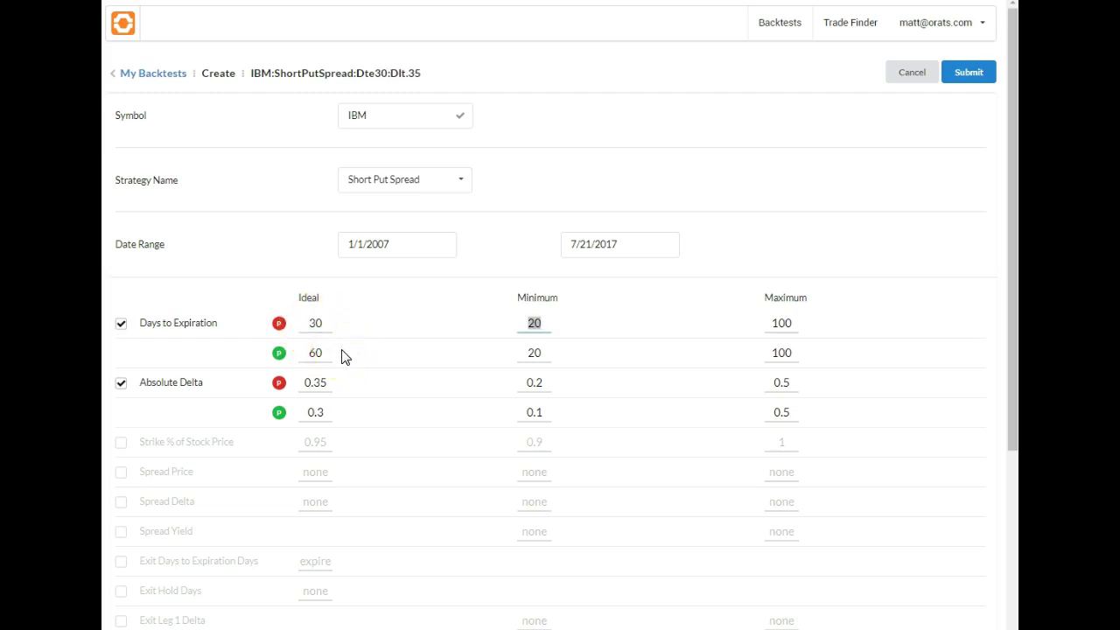
{"action": "key", "text": "Tab"}
{"action": "type", "text": "45"}
{"action": "key", "text": "Tab"}
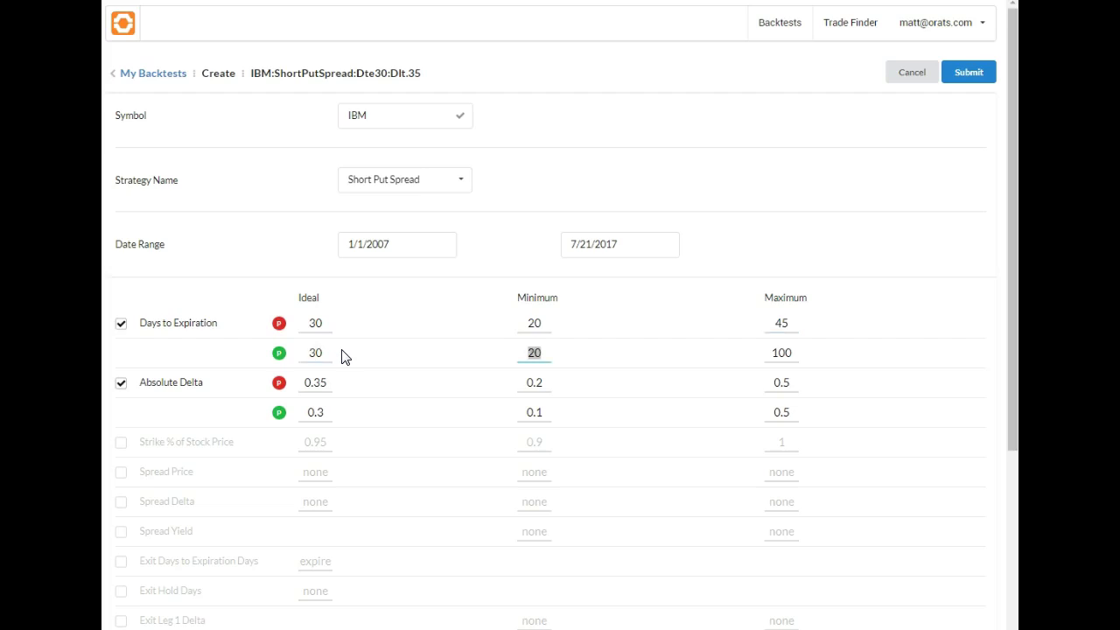
{"action": "key", "text": "Tab"}
{"action": "type", "text": "45"}
{"action": "left_click", "coordinate": [341, 355]}
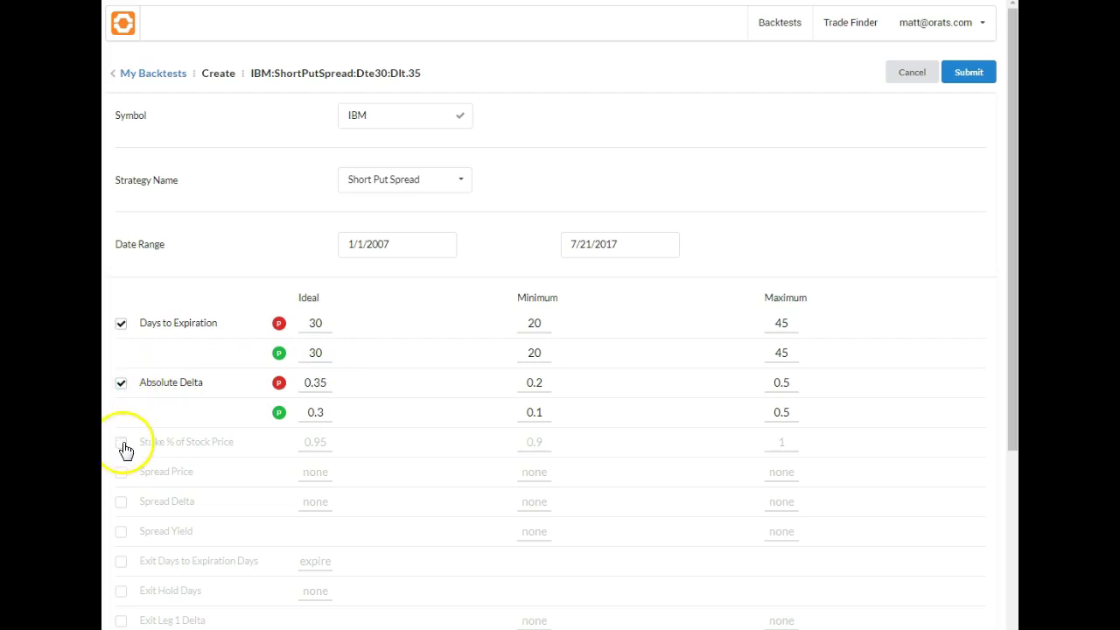
{"action": "left_click", "coordinate": [122, 444]}
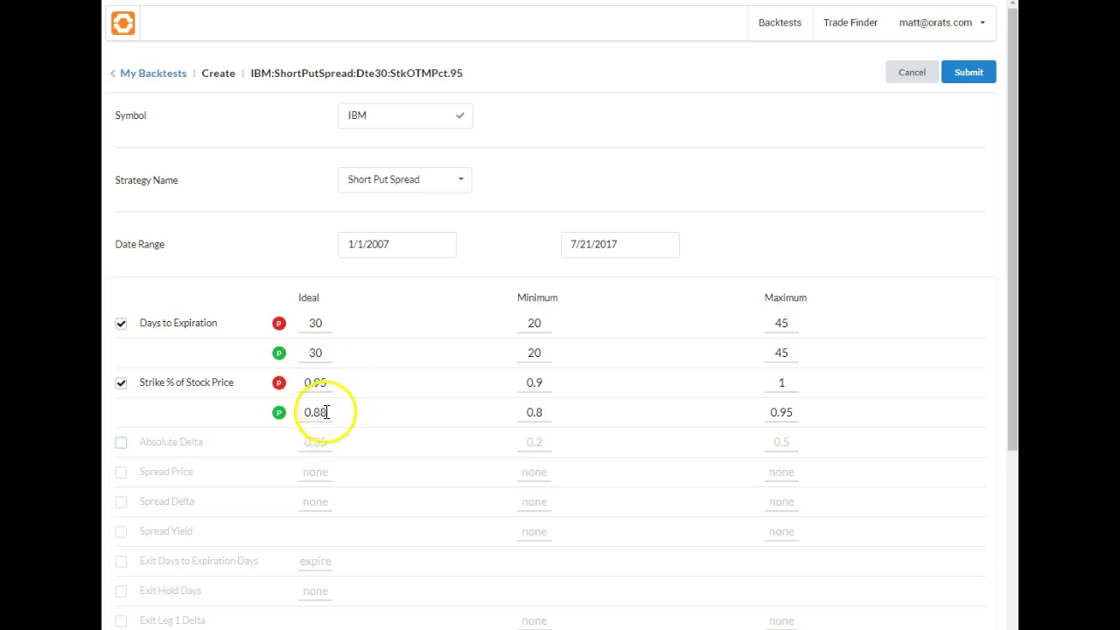
Step: Submit the 30-day backtest and open the IBM:ShortPutSpread:Dte30 results report
{"action": "left_click", "coordinate": [965, 70]}
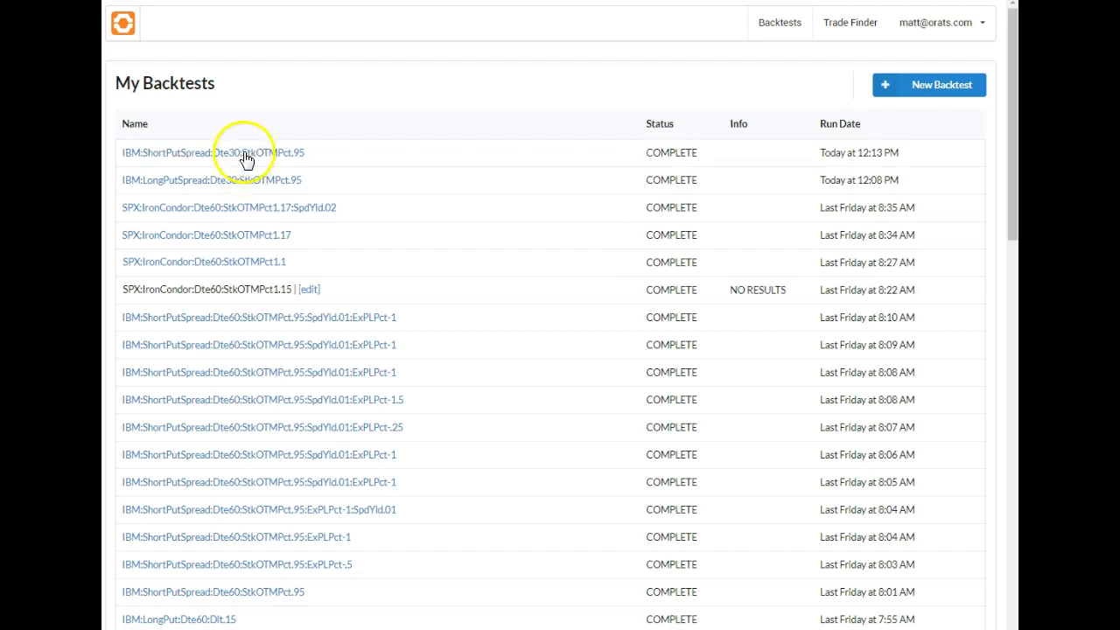
{"action": "left_click", "coordinate": [245, 156]}
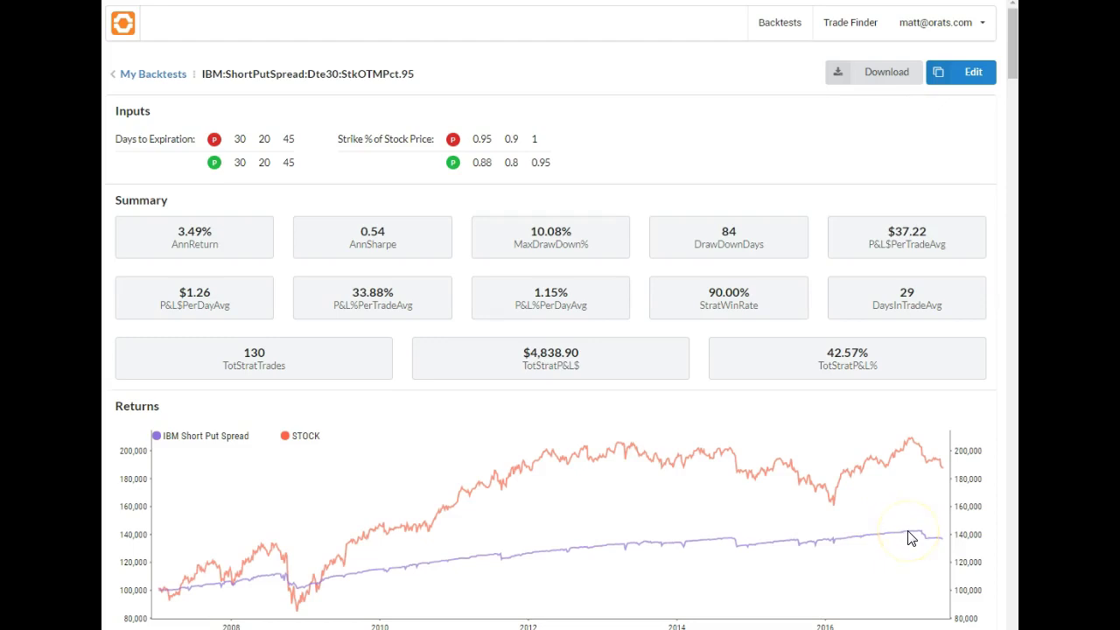
{"action": "scroll", "coordinate": [690, 421], "scroll_direction": "down", "scroll_amount": 2}
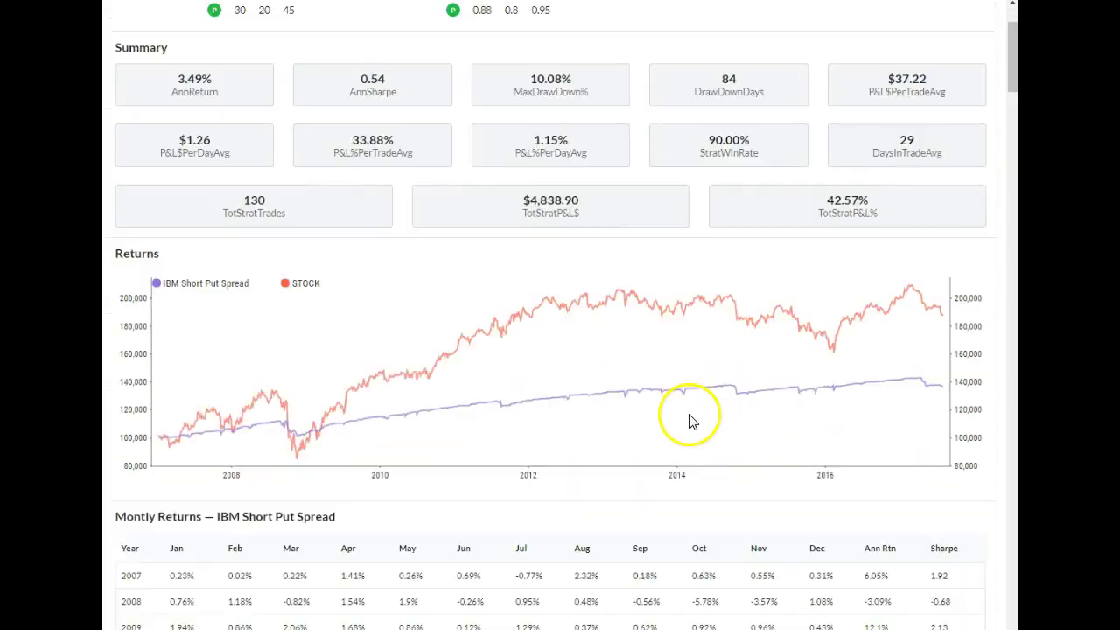
{"action": "scroll", "coordinate": [689, 422], "scroll_direction": "down", "scroll_amount": 4}
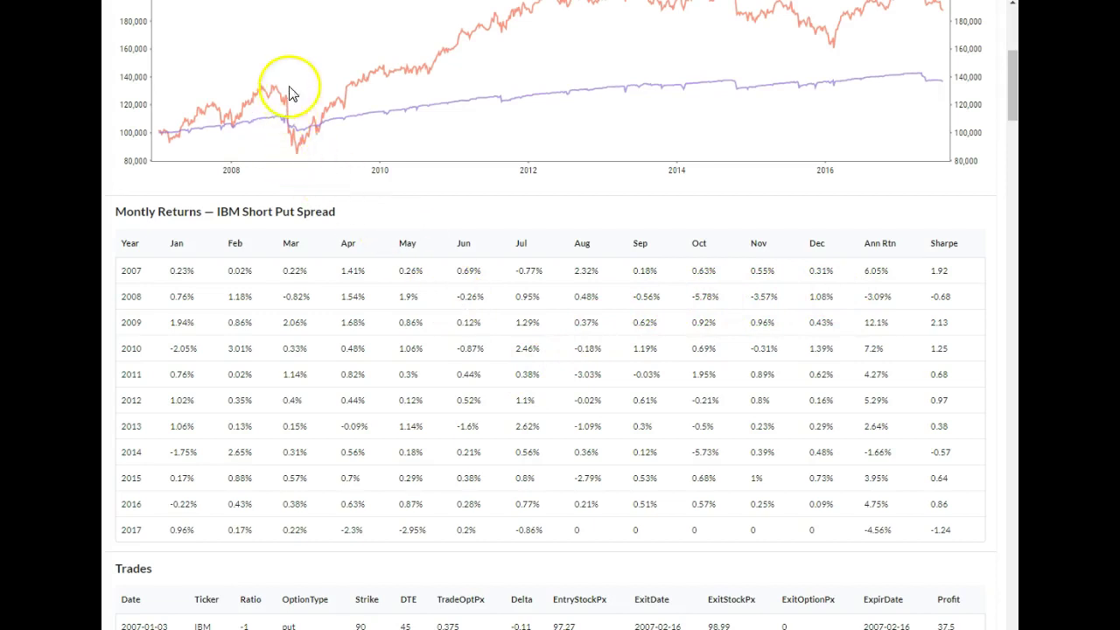
{"action": "scroll", "coordinate": [403, 472], "scroll_direction": "down", "scroll_amount": 3}
{"action": "scroll", "coordinate": [420, 477], "scroll_direction": "down", "scroll_amount": 1}
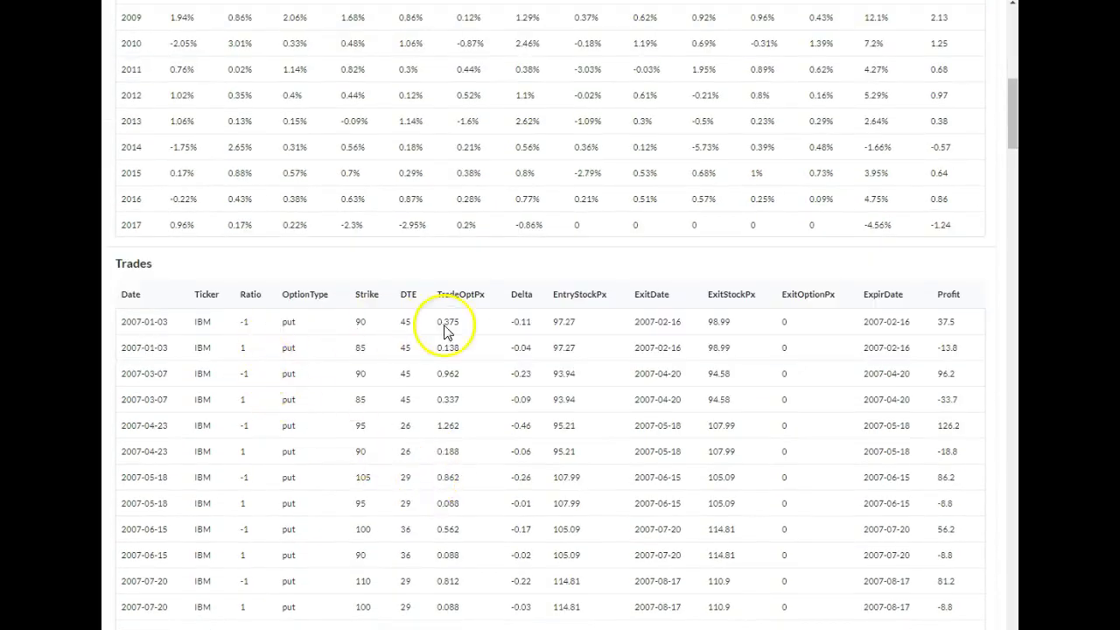
{"action": "scroll", "coordinate": [744, 411], "scroll_direction": "down", "scroll_amount": 1}
{"action": "scroll", "coordinate": [742, 415], "scroll_direction": "down", "scroll_amount": 3}
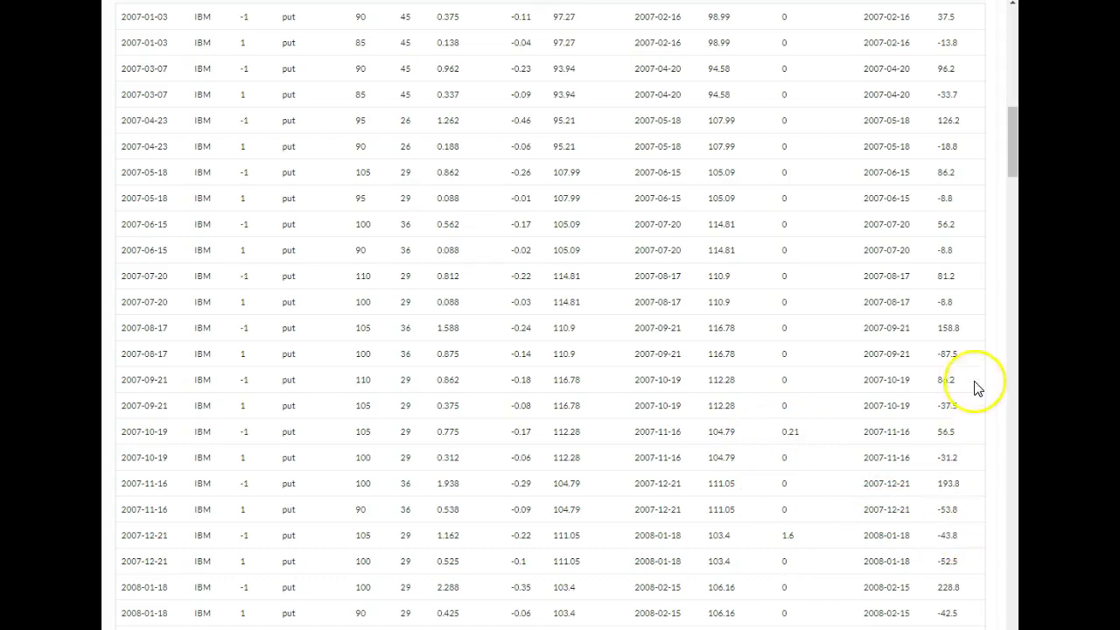
{"action": "scroll", "coordinate": [669, 486], "scroll_direction": "up", "scroll_amount": 5}
{"action": "scroll", "coordinate": [669, 485], "scroll_direction": "up", "scroll_amount": 5}
{"action": "scroll", "coordinate": [668, 493], "scroll_direction": "up", "scroll_amount": 4}
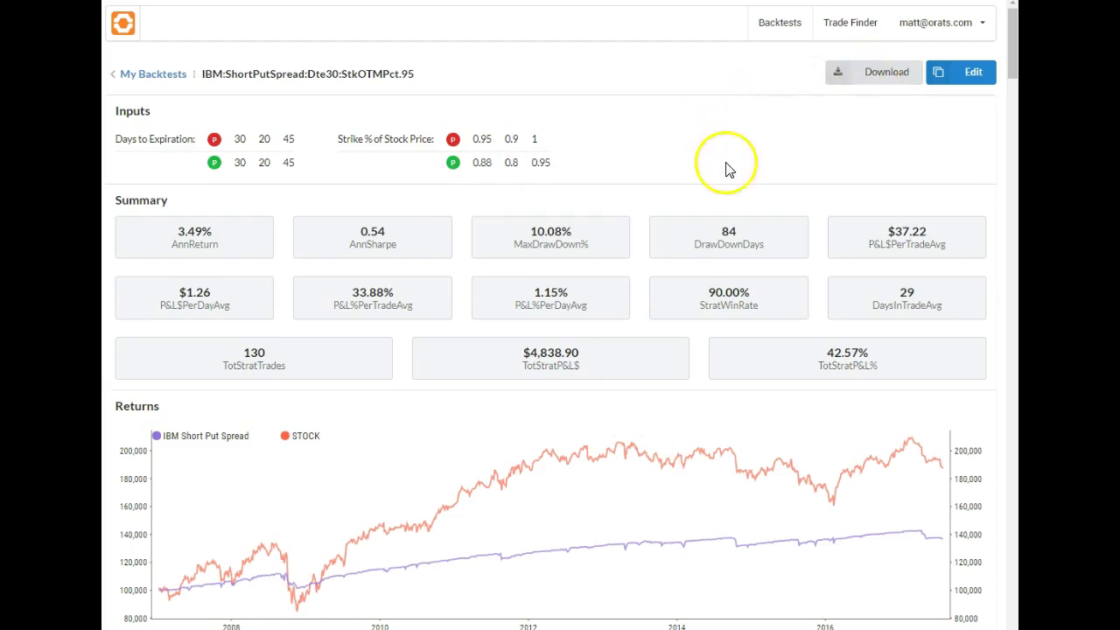
Step: Edit the backtest so both legs target 20 days to expiration (15–30)
{"action": "left_click", "coordinate": [967, 75]}
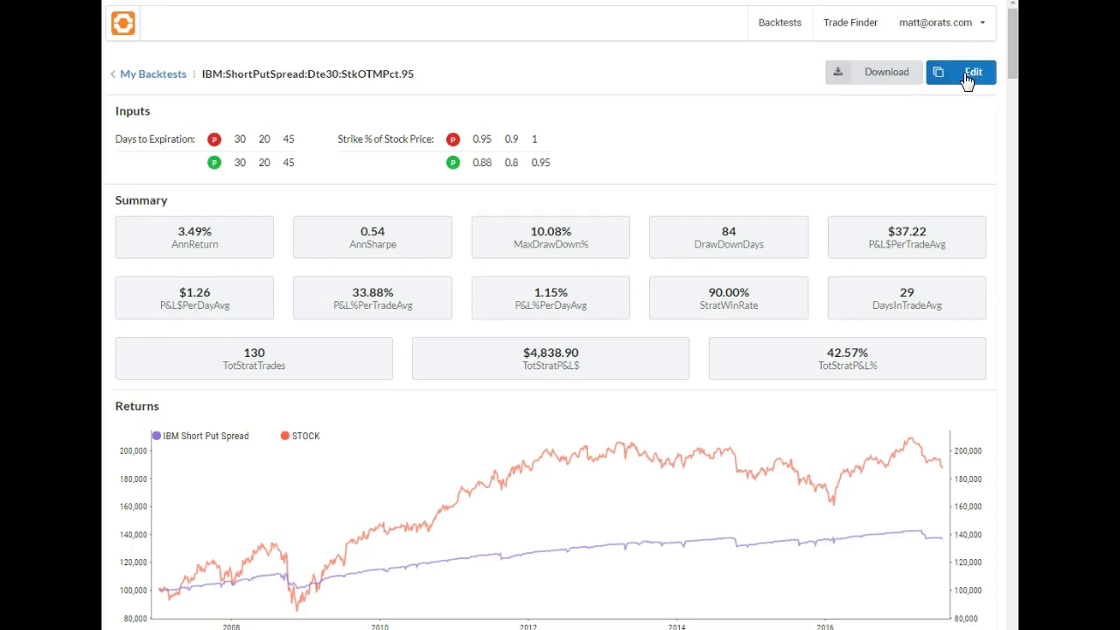
{"action": "left_click", "coordinate": [967, 77]}
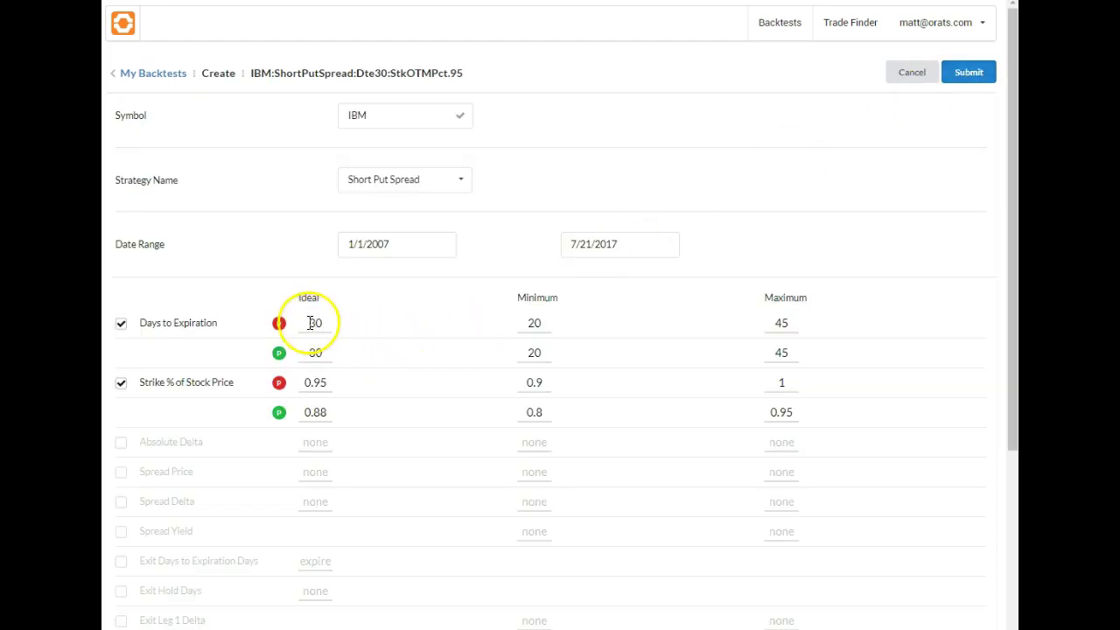
{"action": "double_click", "coordinate": [311, 322]}
{"action": "type", "text": "20"}
{"action": "key", "text": "Tab"}
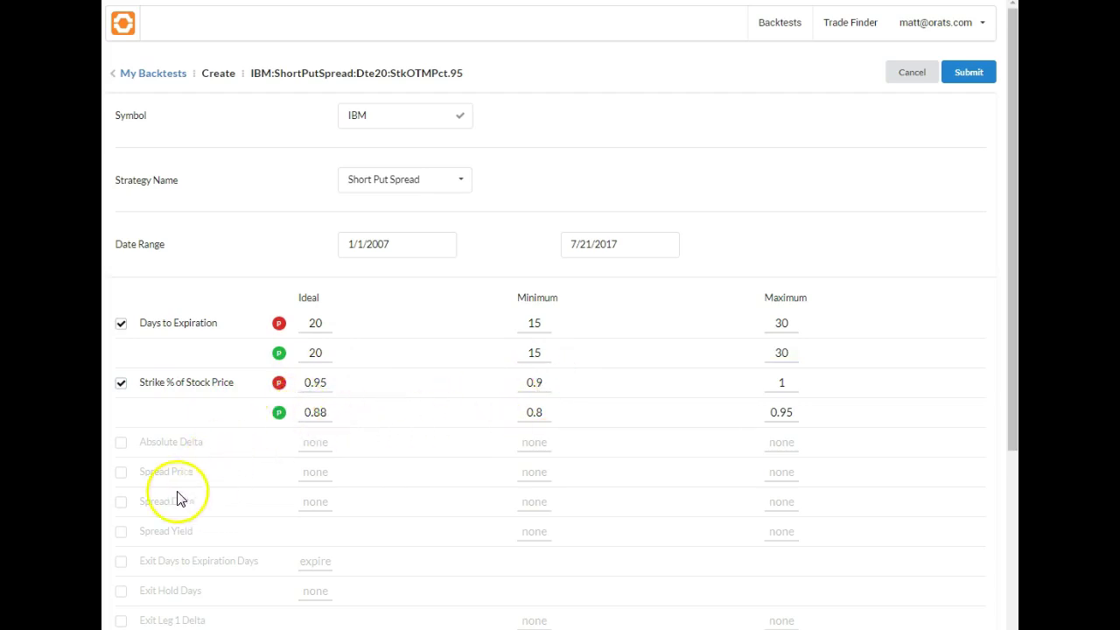
{"action": "scroll", "coordinate": [204, 503], "scroll_direction": "down", "scroll_amount": 1}
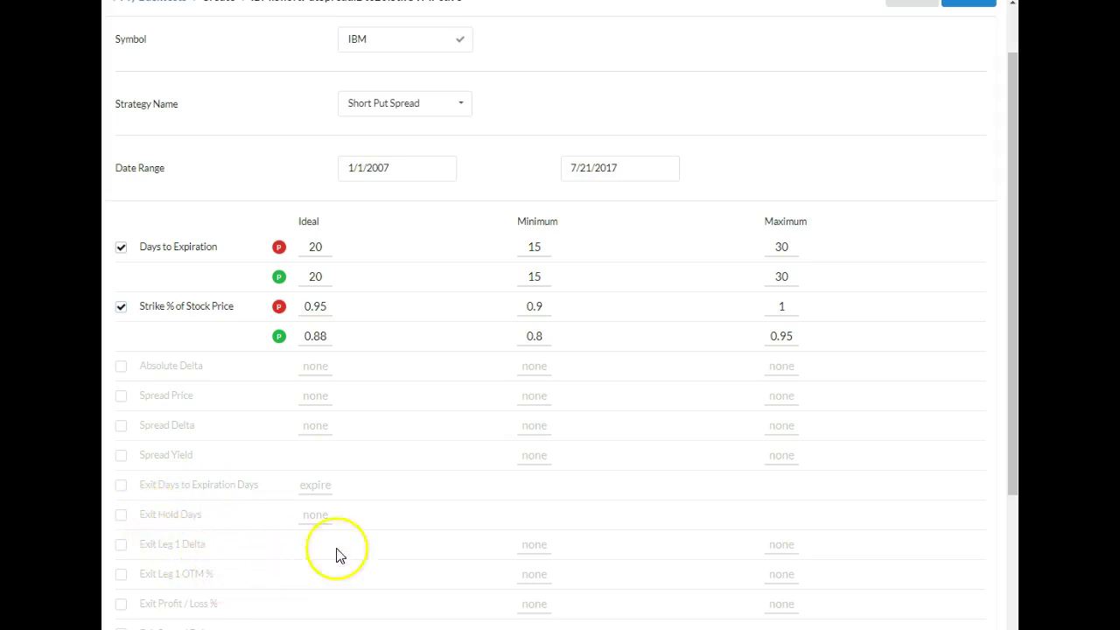
{"action": "scroll", "coordinate": [465, 530], "scroll_direction": "up", "scroll_amount": 1}
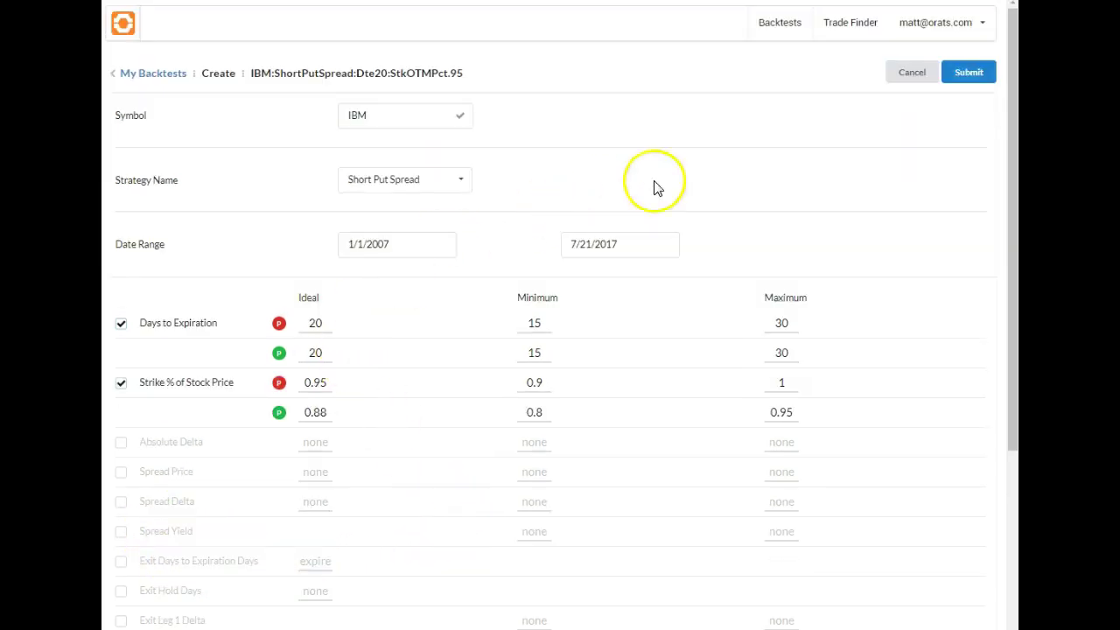
Step: Submit the 20-day backtest and open the IBM:ShortPutSpread:Dte20 results report
{"action": "left_click", "coordinate": [970, 74]}
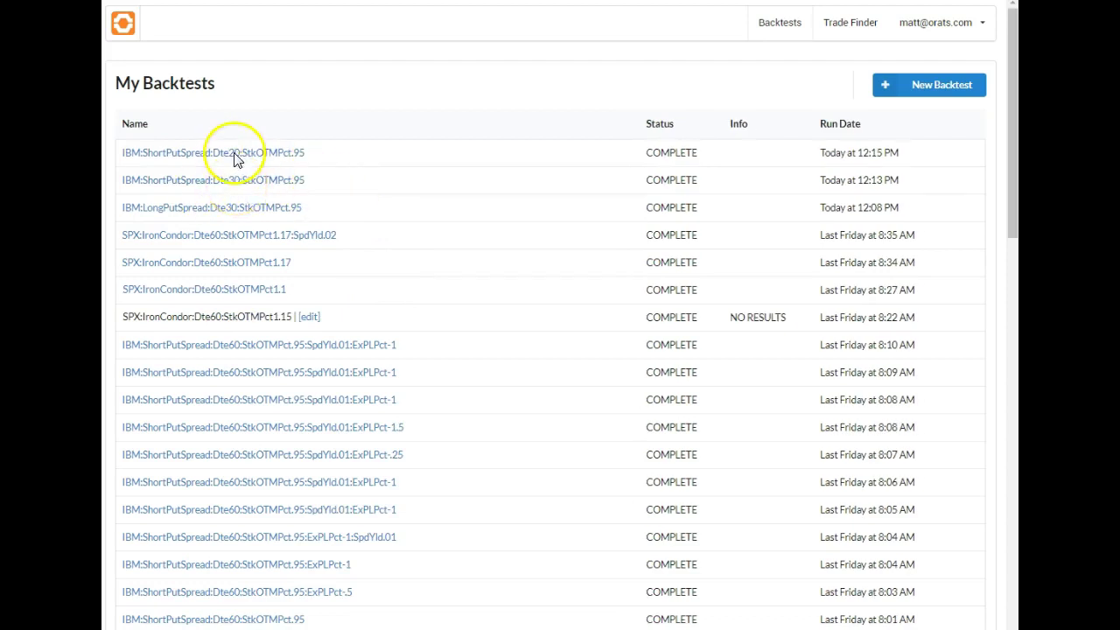
{"action": "left_click", "coordinate": [237, 155]}
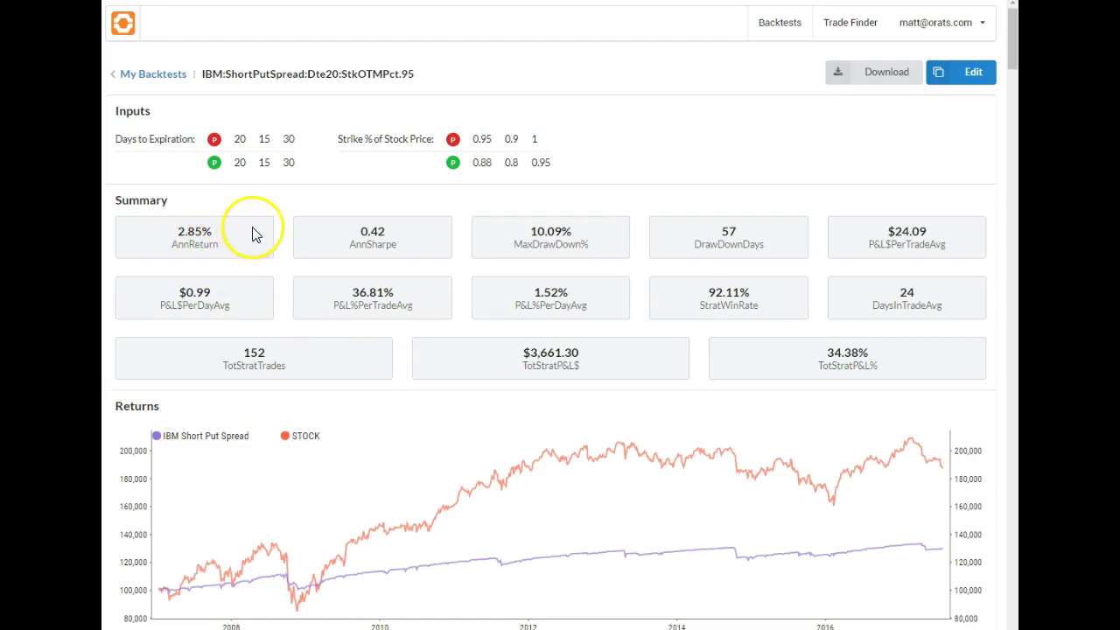
Step: Return to My Backtests and open the IBM:ShortPutSpread:Dte30:StkOTMPct.95 report
{"action": "left_click", "coordinate": [156, 77]}
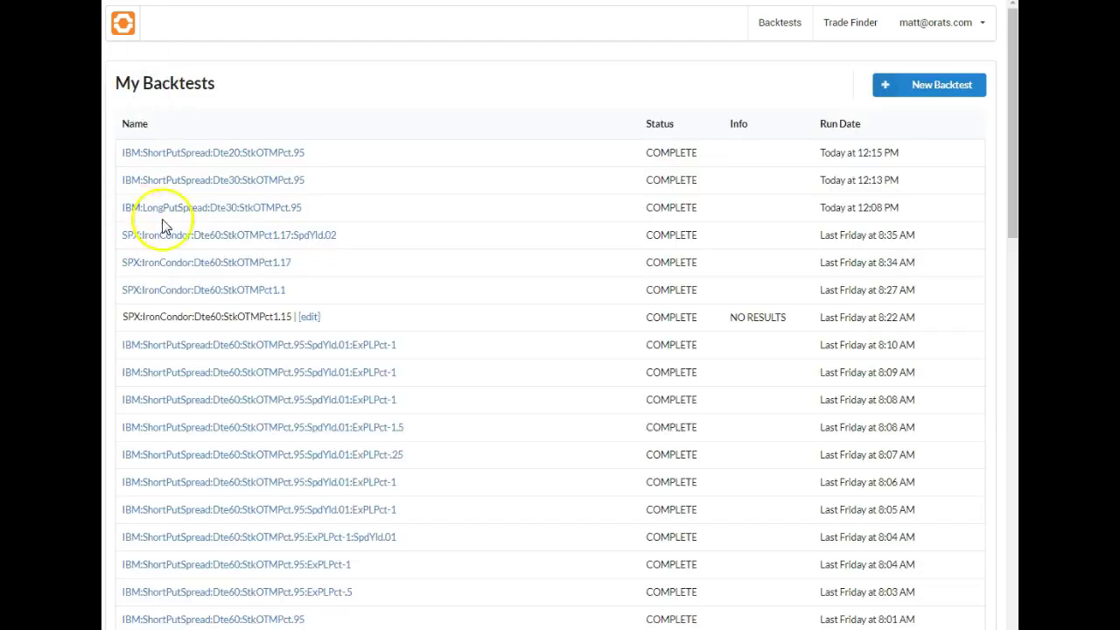
{"action": "left_click", "coordinate": [210, 188]}
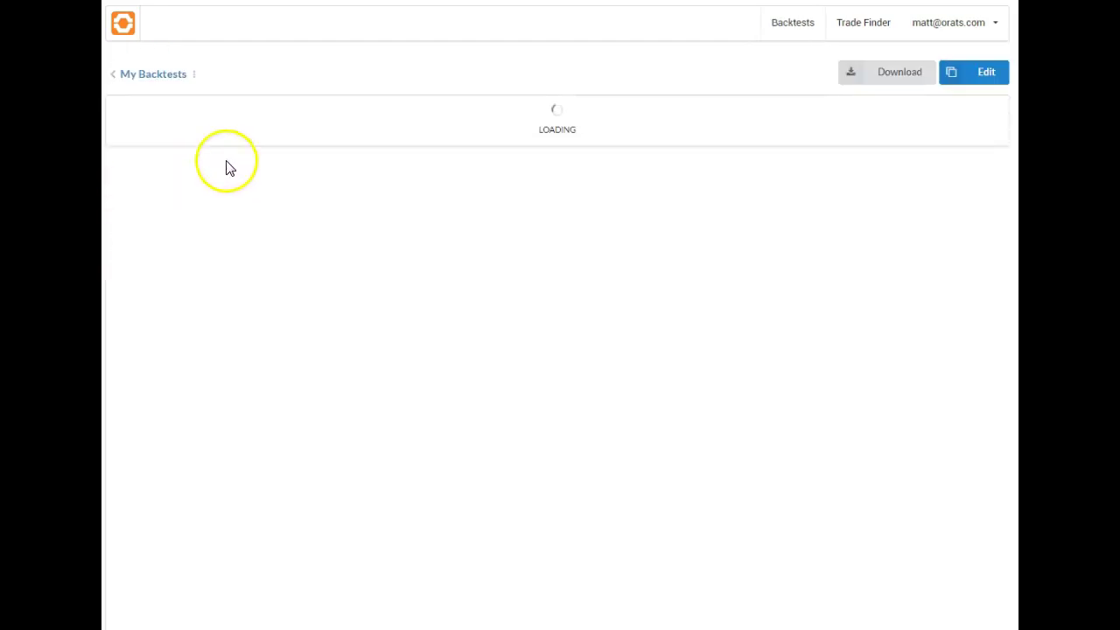